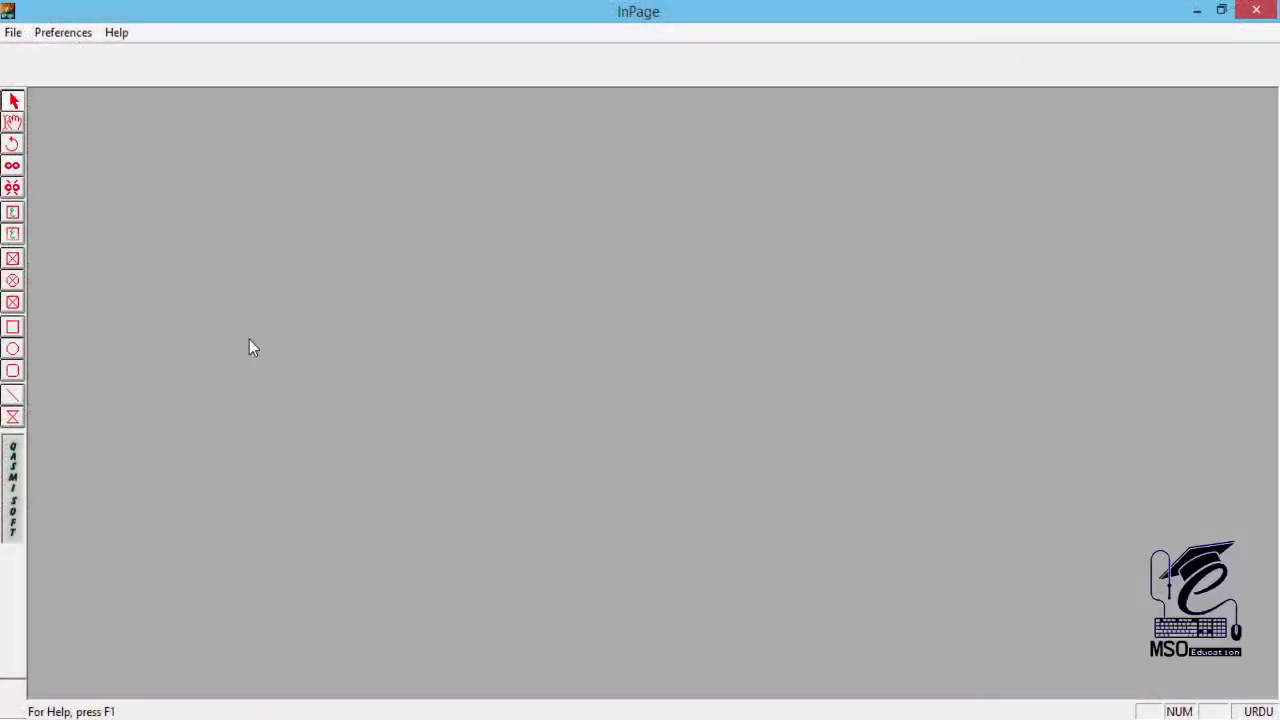
Step: Create a new document with the default settings and enter the centred 30pt line بسم اللہ الرحمٰن الرحیم near the page's top
{"action": "key", "text": "ctrl+n"}
{"action": "key", "text": "Return"}
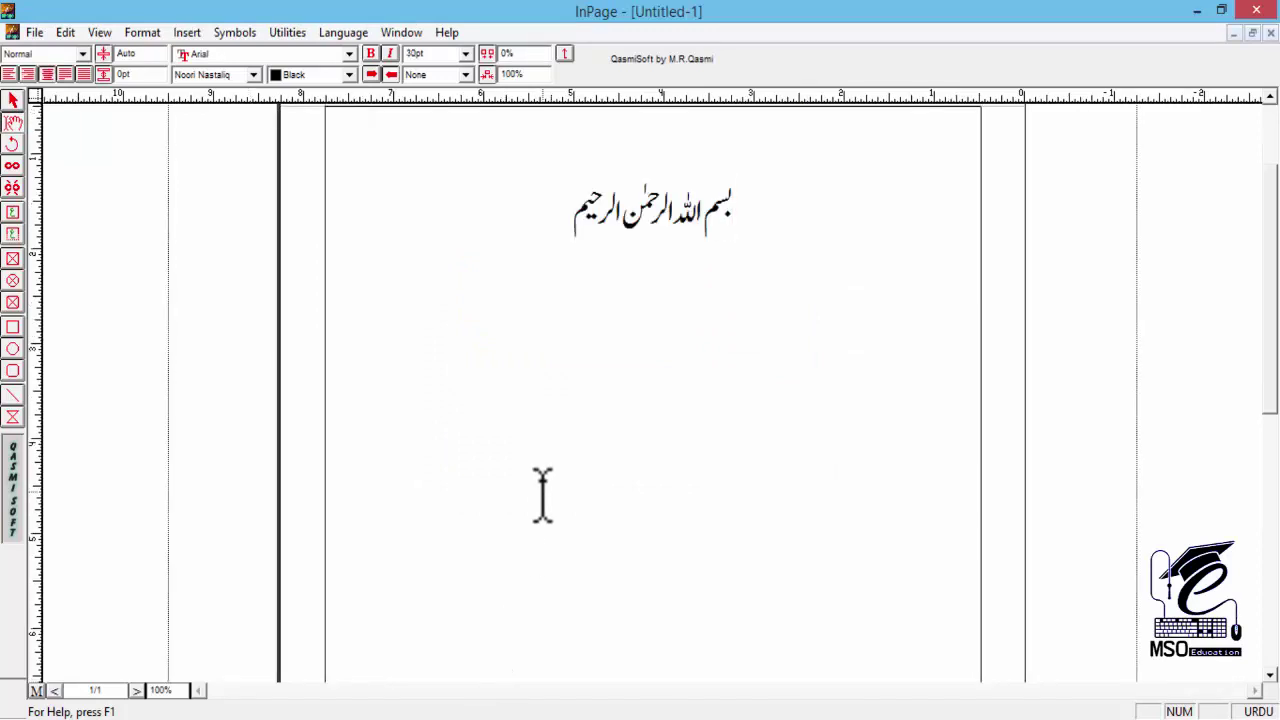
{"action": "left_click_drag", "start_coordinate": [543, 494], "coordinate": [640, 589]}
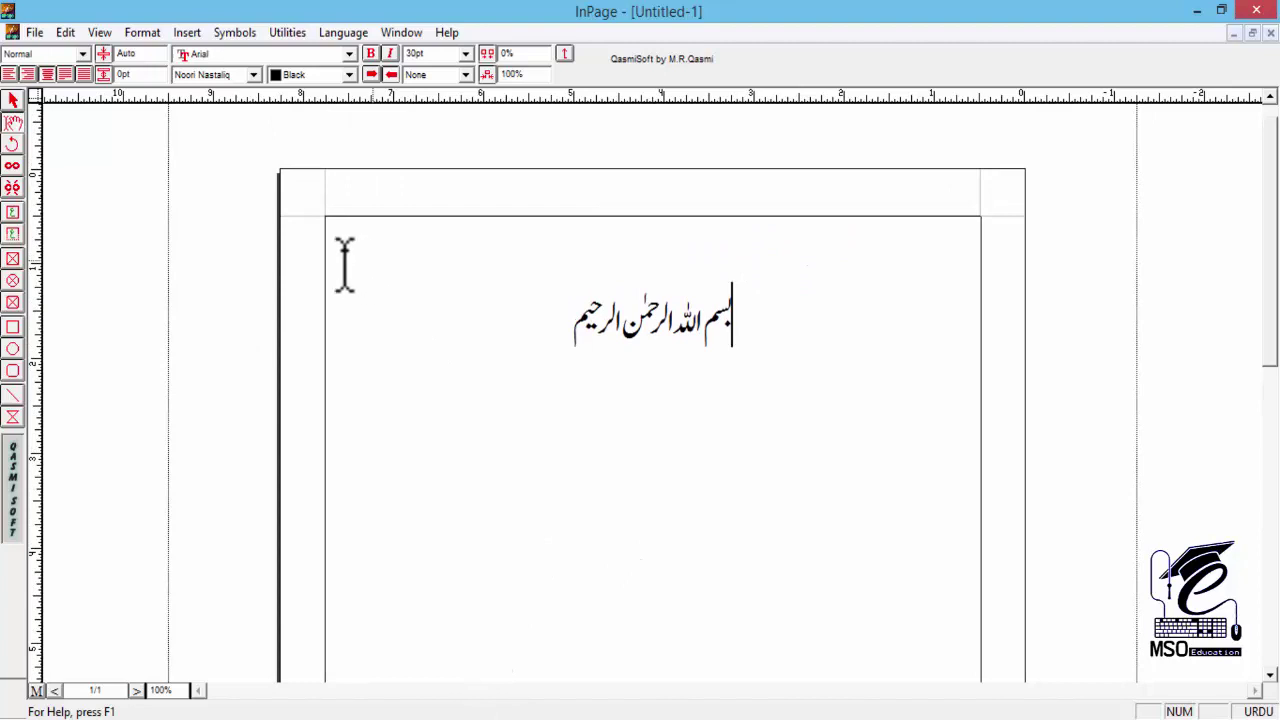
Step: Draw a rectangular picture frame at the page's upper-left margin corner and place Graphic2.gif from the Gpeg File folder in it, shifted slightly down
{"action": "left_click", "coordinate": [12, 262]}
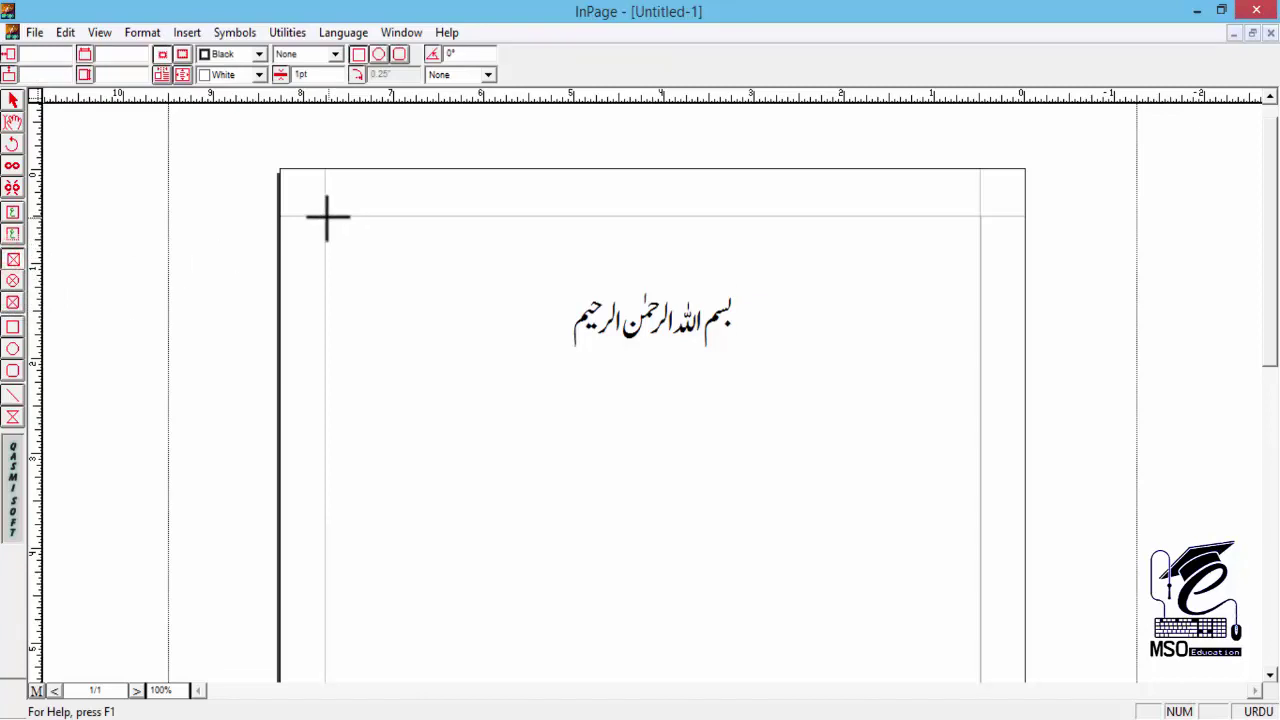
{"action": "left_click_drag", "start_coordinate": [326, 217], "coordinate": [487, 367]}
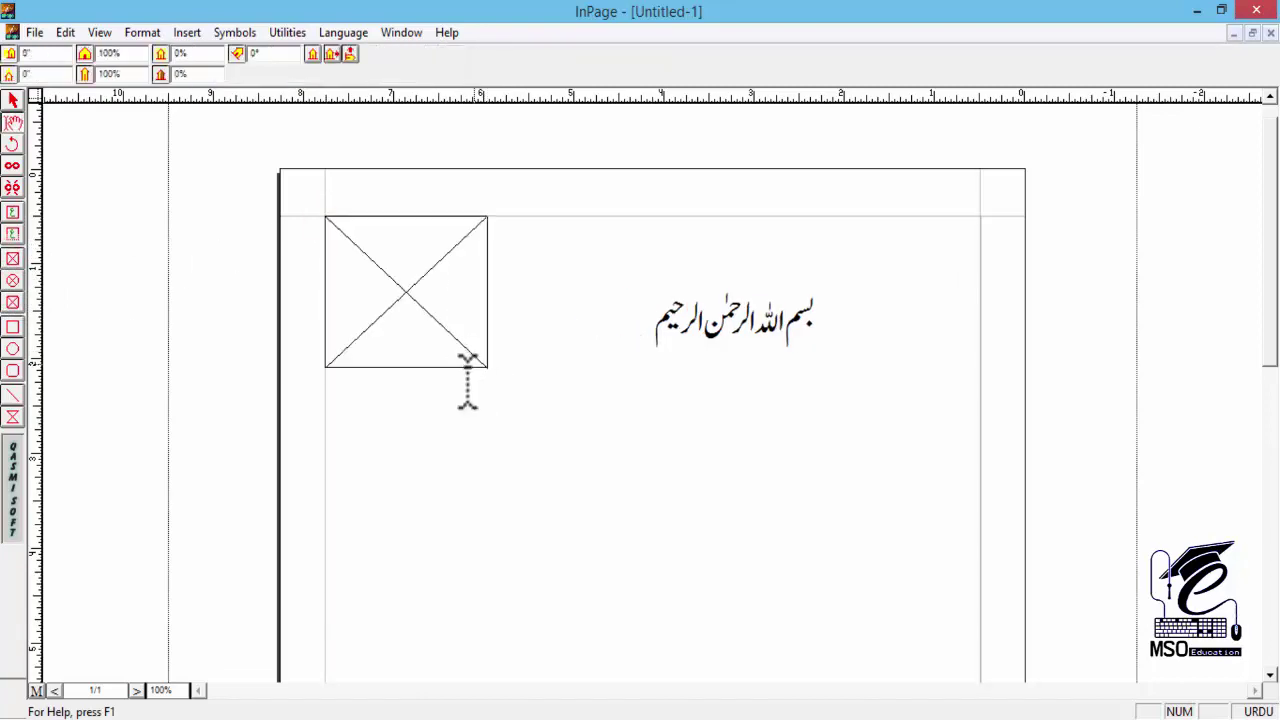
{"action": "double_click", "coordinate": [405, 295]}
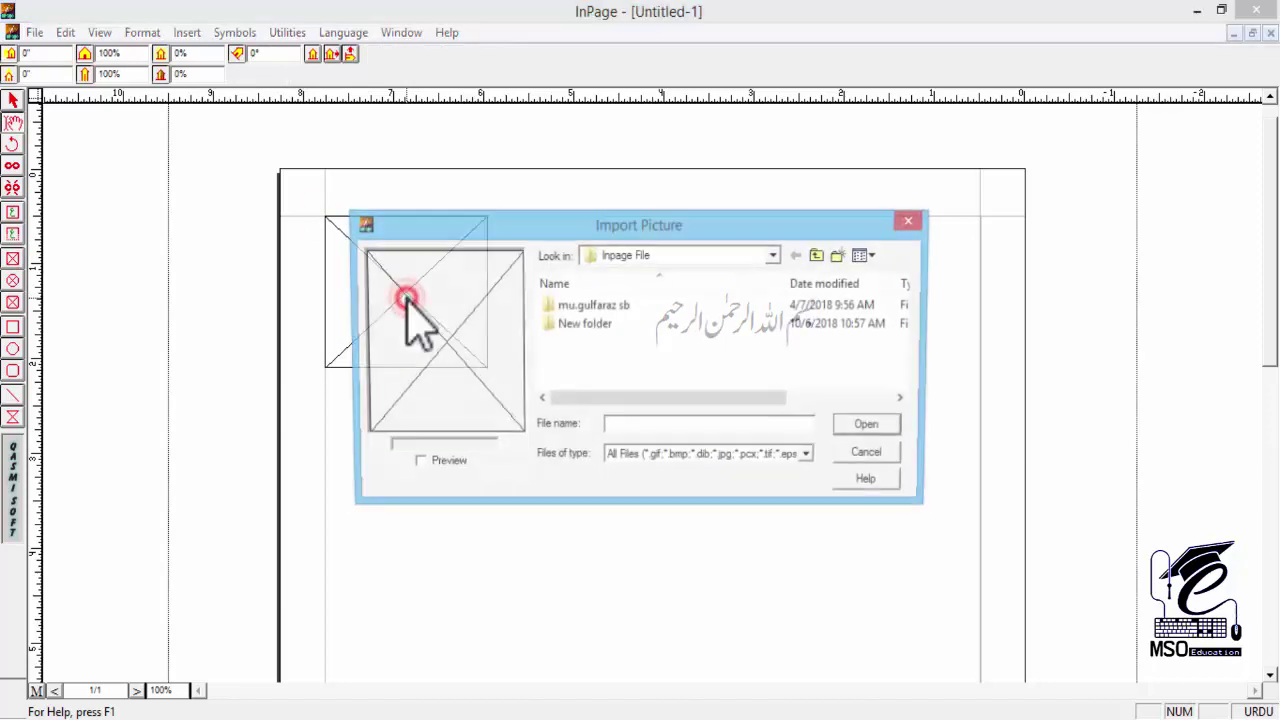
{"action": "double_click", "coordinate": [565, 298]}
{"action": "double_click", "coordinate": [808, 345]}
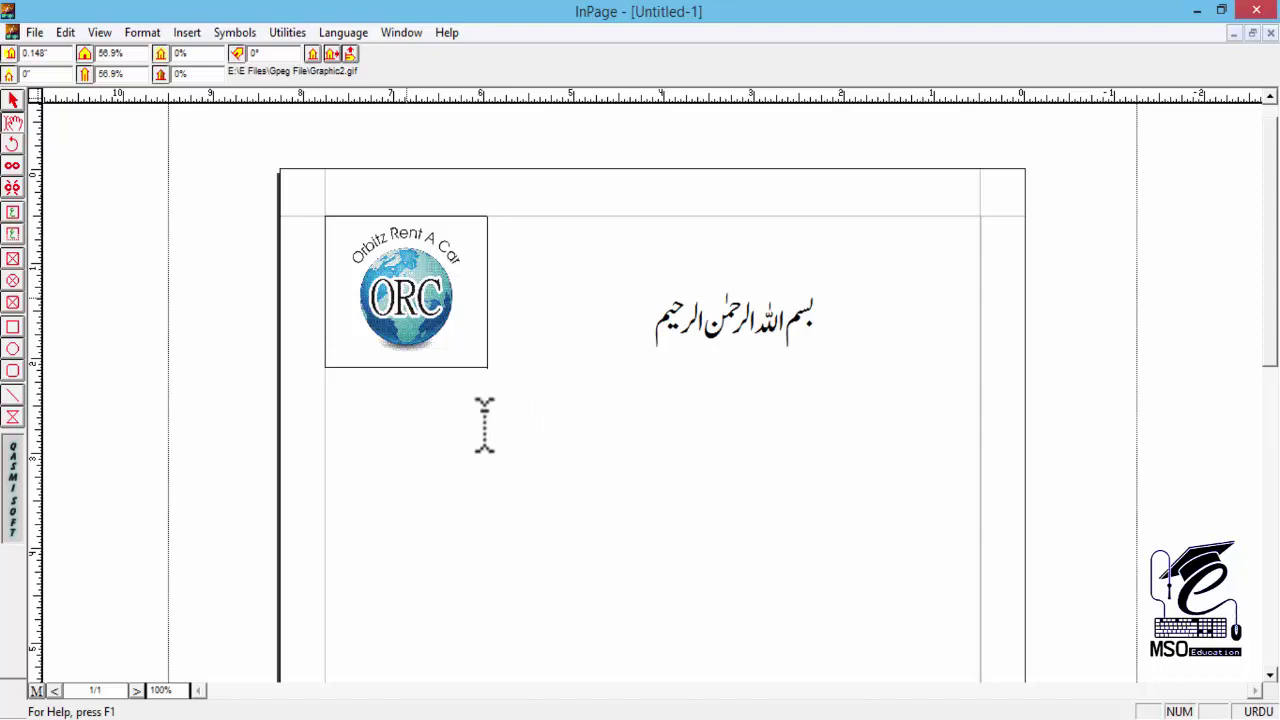
{"action": "mouse_move", "coordinate": [380, 271]}
{"action": "left_mouse_down"}
{"action": "mouse_move", "coordinate": [405, 290]}
{"action": "mouse_move", "coordinate": [389, 293]}
{"action": "left_mouse_up"}
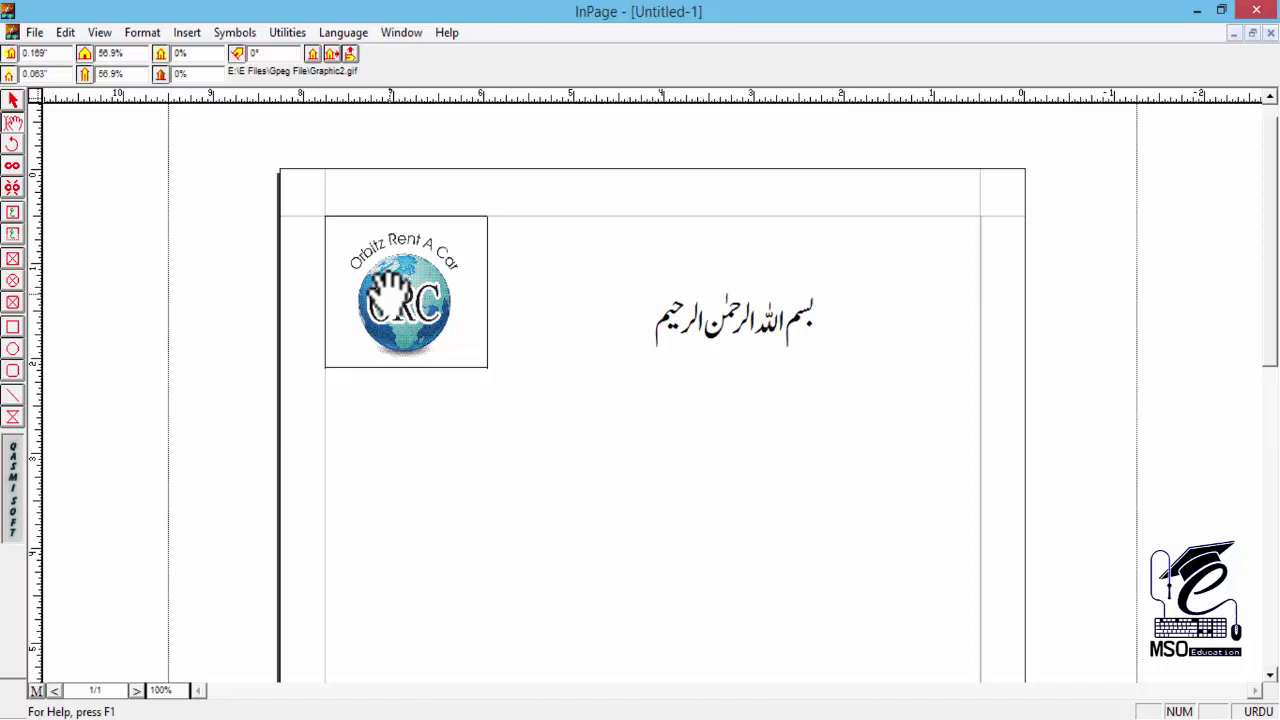
{"action": "left_click", "coordinate": [34, 33]}
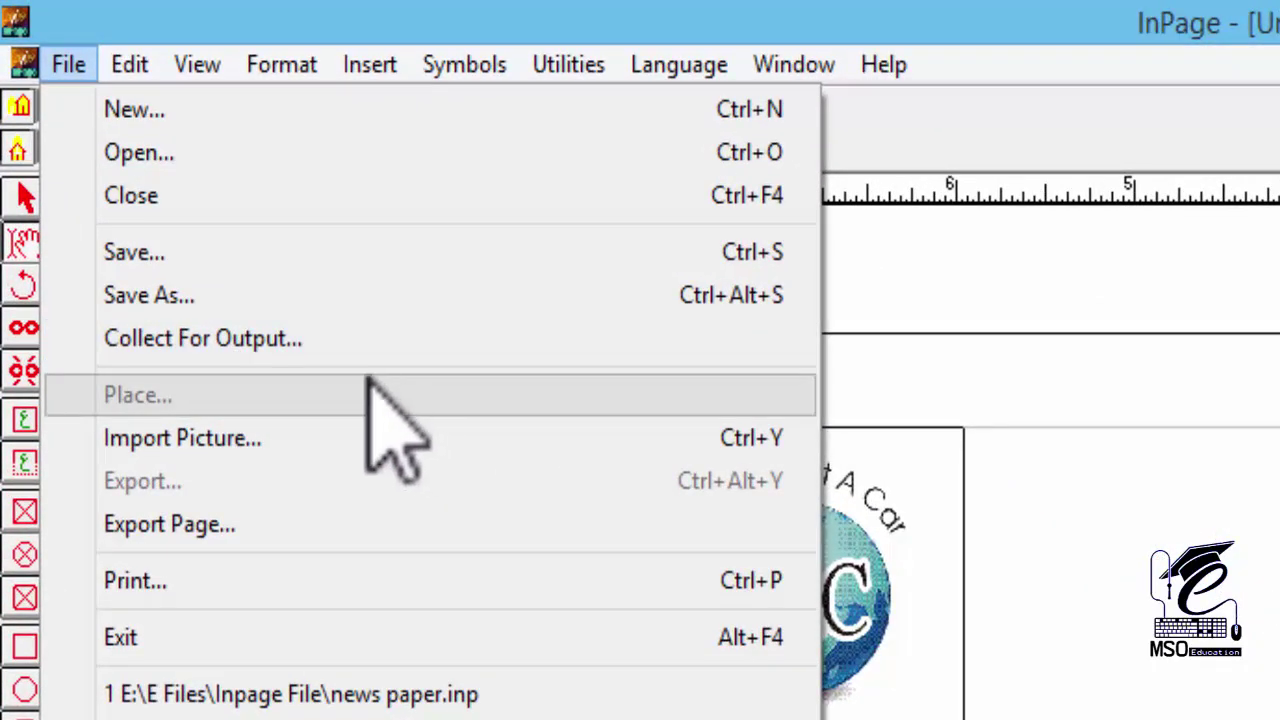
{"action": "left_click", "coordinate": [937, 491]}
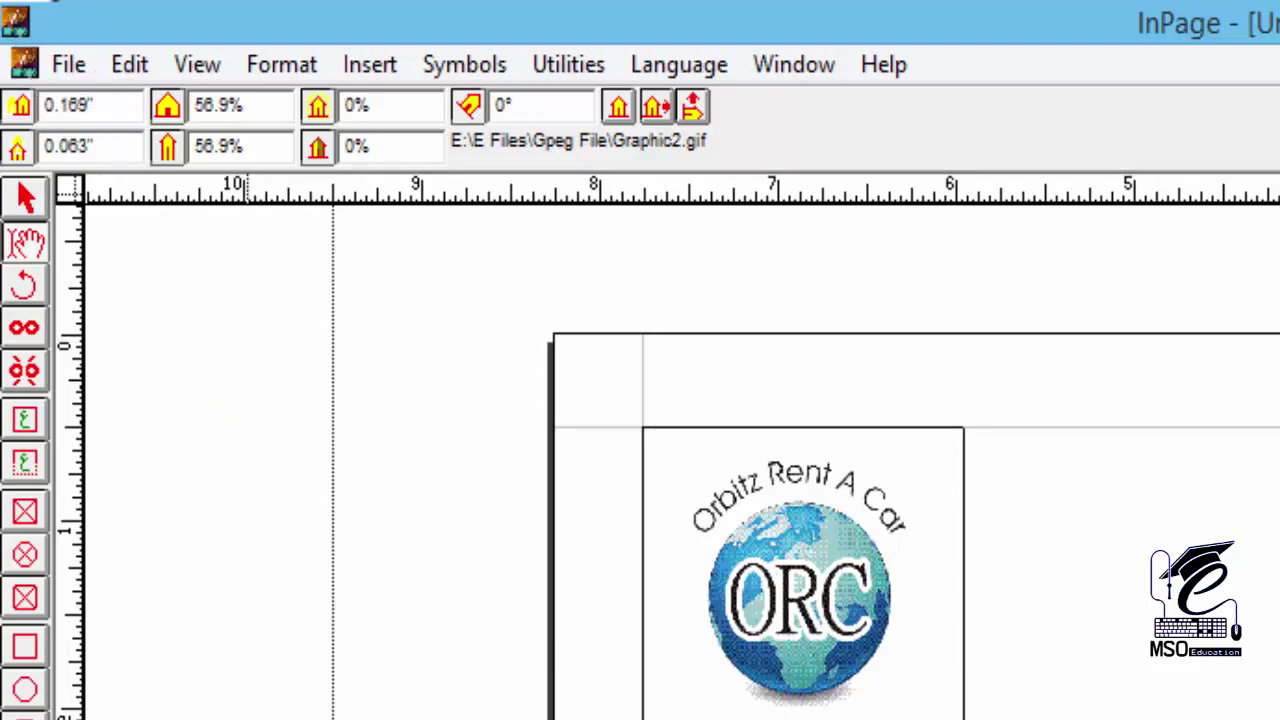
Step: Switch to File Explorer and create a folder named test on Local Disk (E:)
{"action": "key", "text": "alt+Tab"}
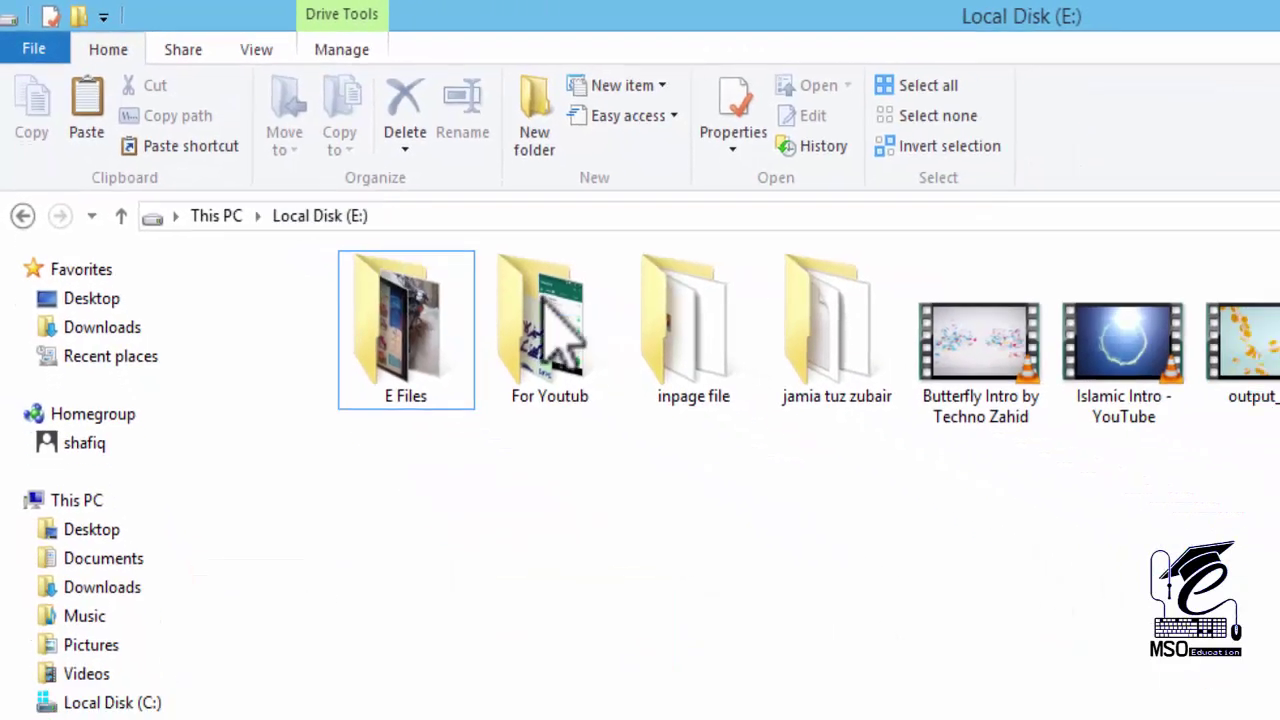
{"action": "left_click", "coordinate": [735, 564]}
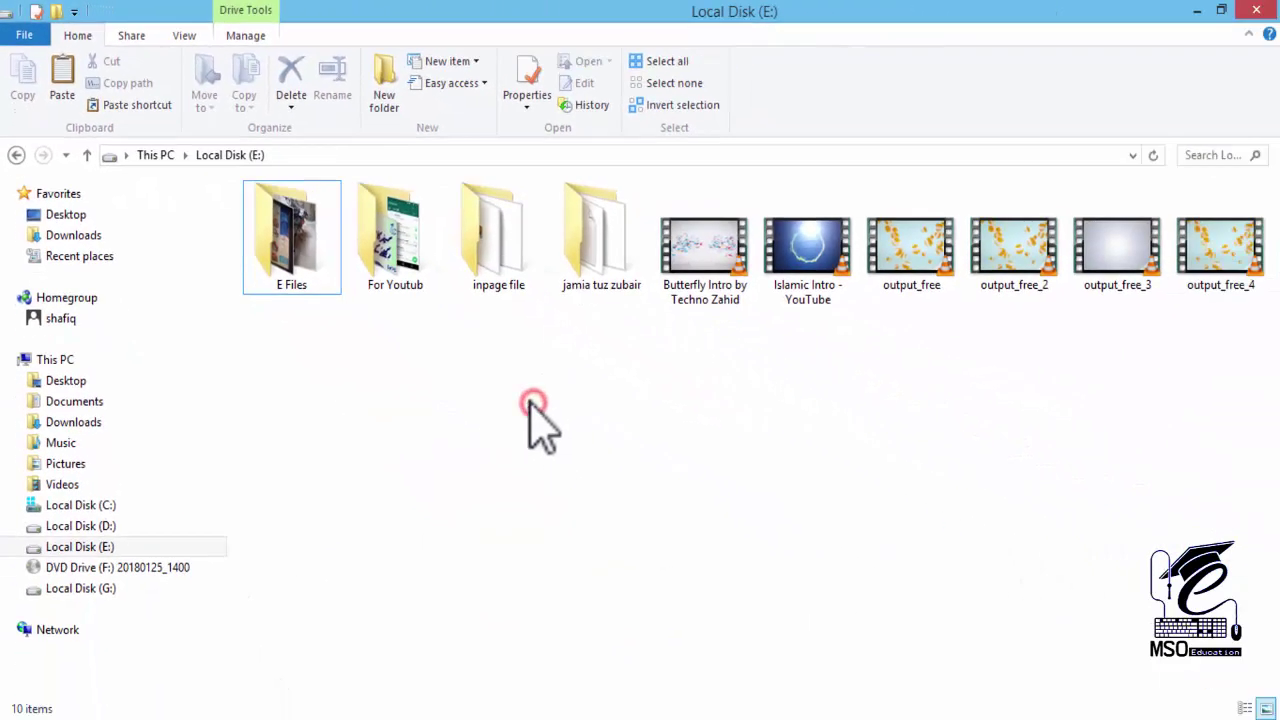
{"action": "left_click", "coordinate": [534, 132]}
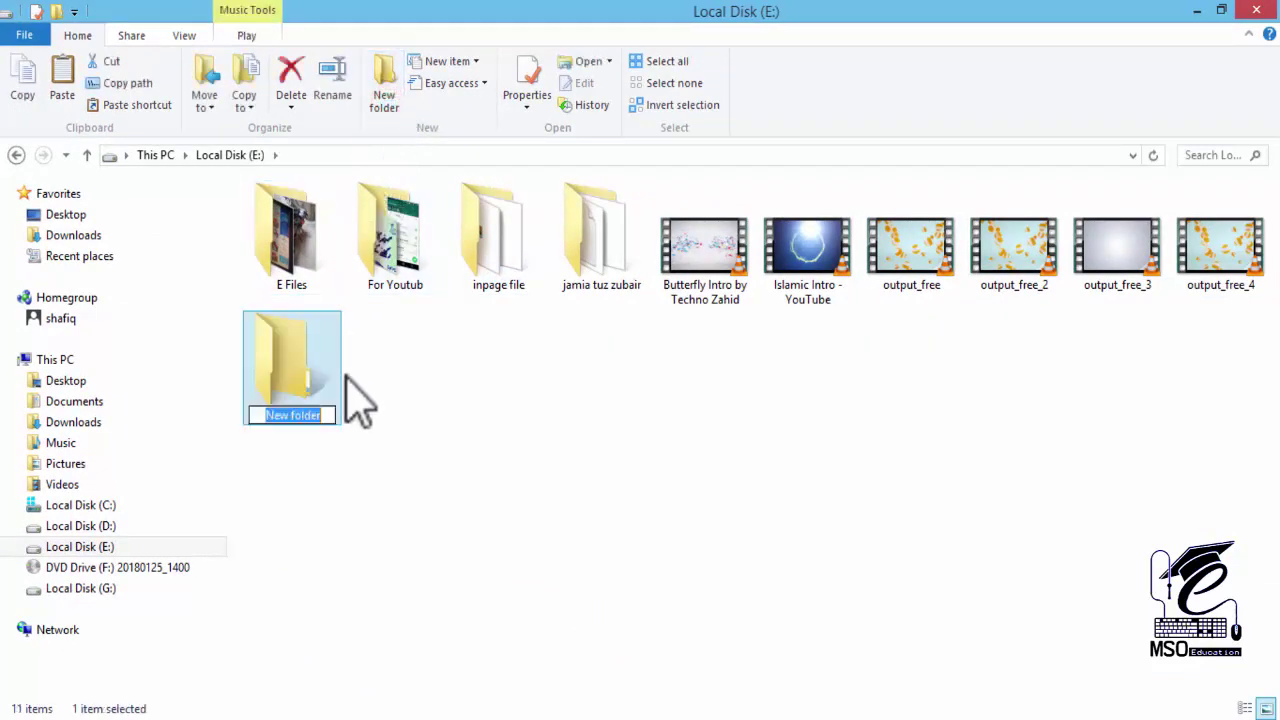
{"action": "type", "text": "test"}
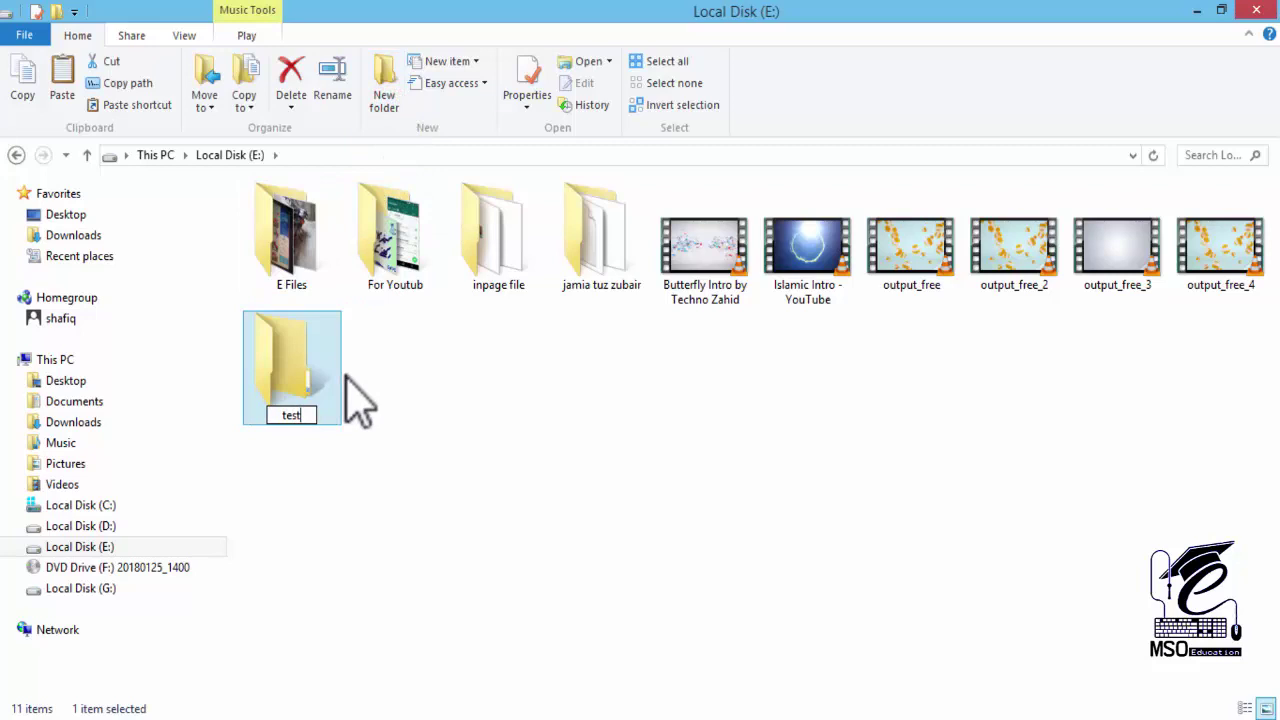
{"action": "key", "text": "Return"}
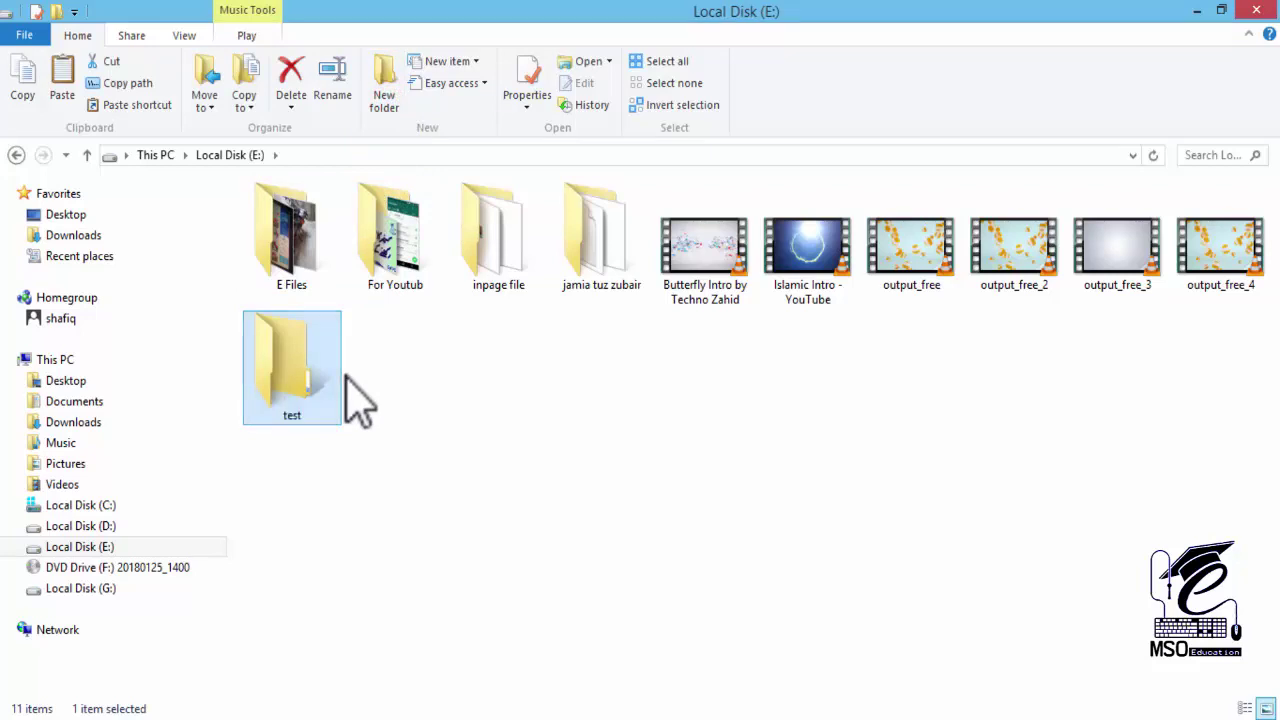
{"action": "key", "text": "Return"}
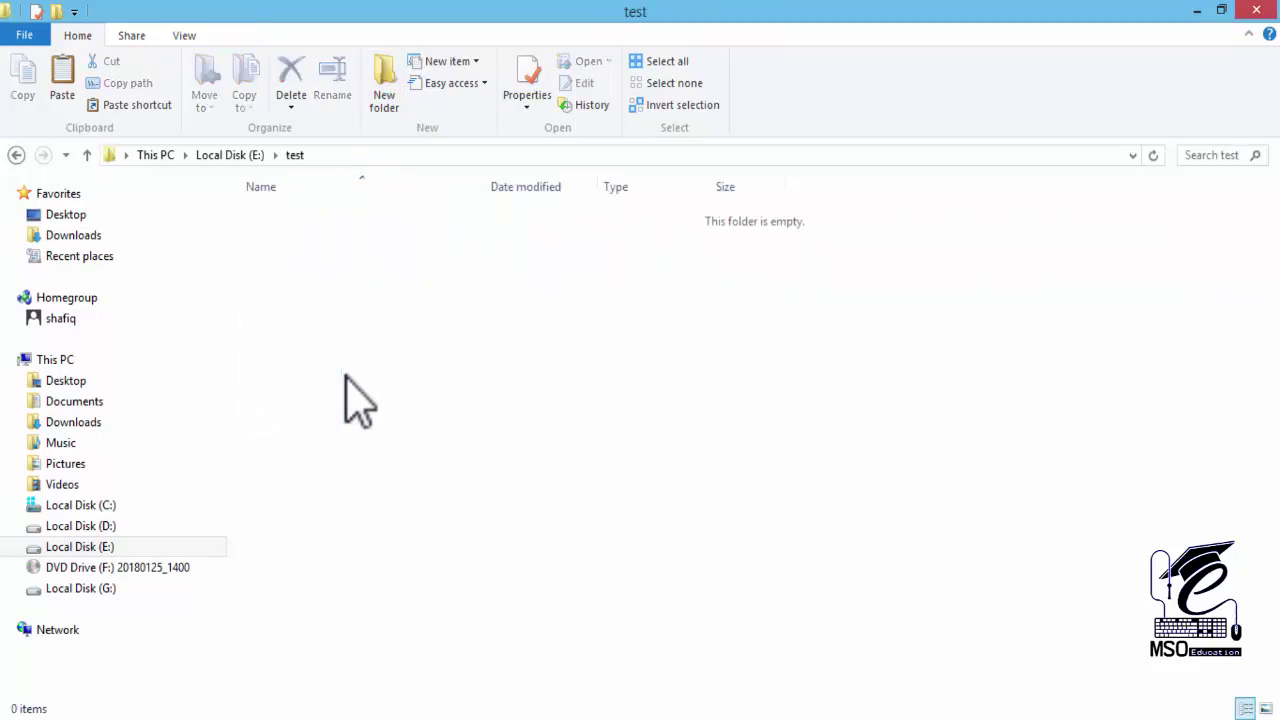
{"action": "left_click", "coordinate": [16, 155]}
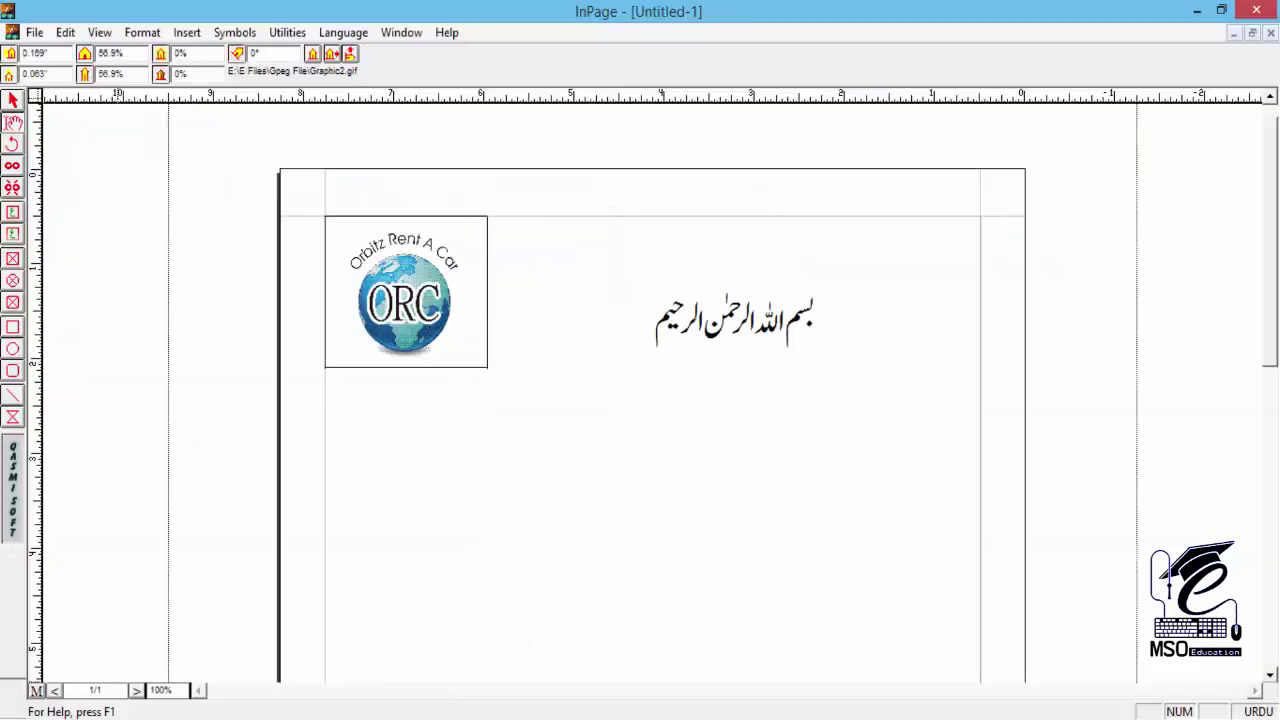
{"action": "double_click", "coordinate": [428, 310]}
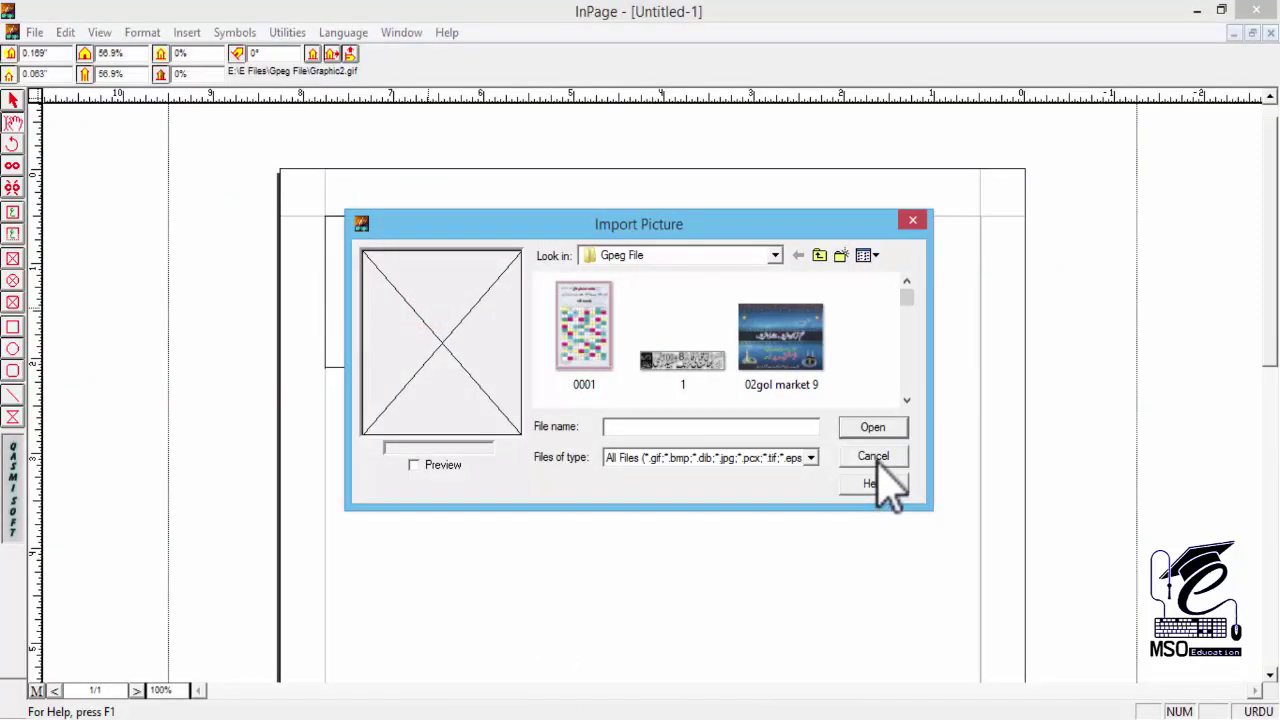
{"action": "left_click", "coordinate": [874, 455]}
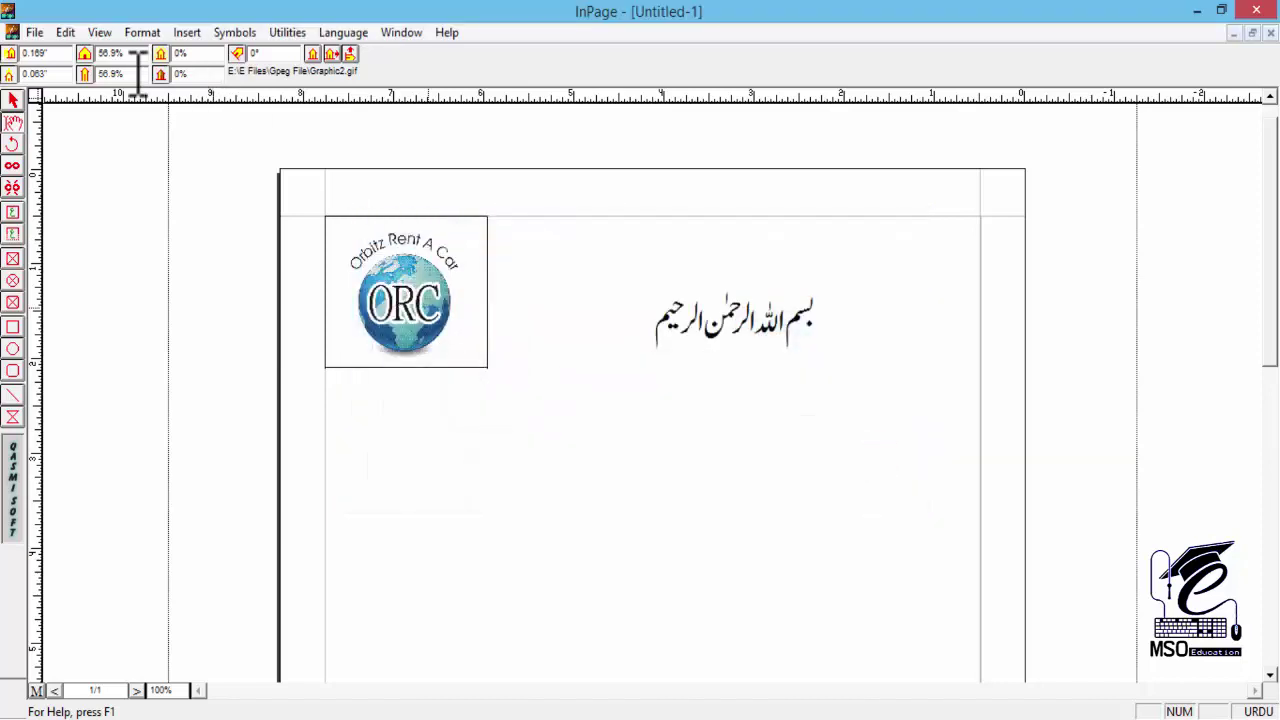
Step: Collect the InPage document for output into the test folder on Local Disk (E:) under the file name MSOE
{"action": "left_click", "coordinate": [34, 32]}
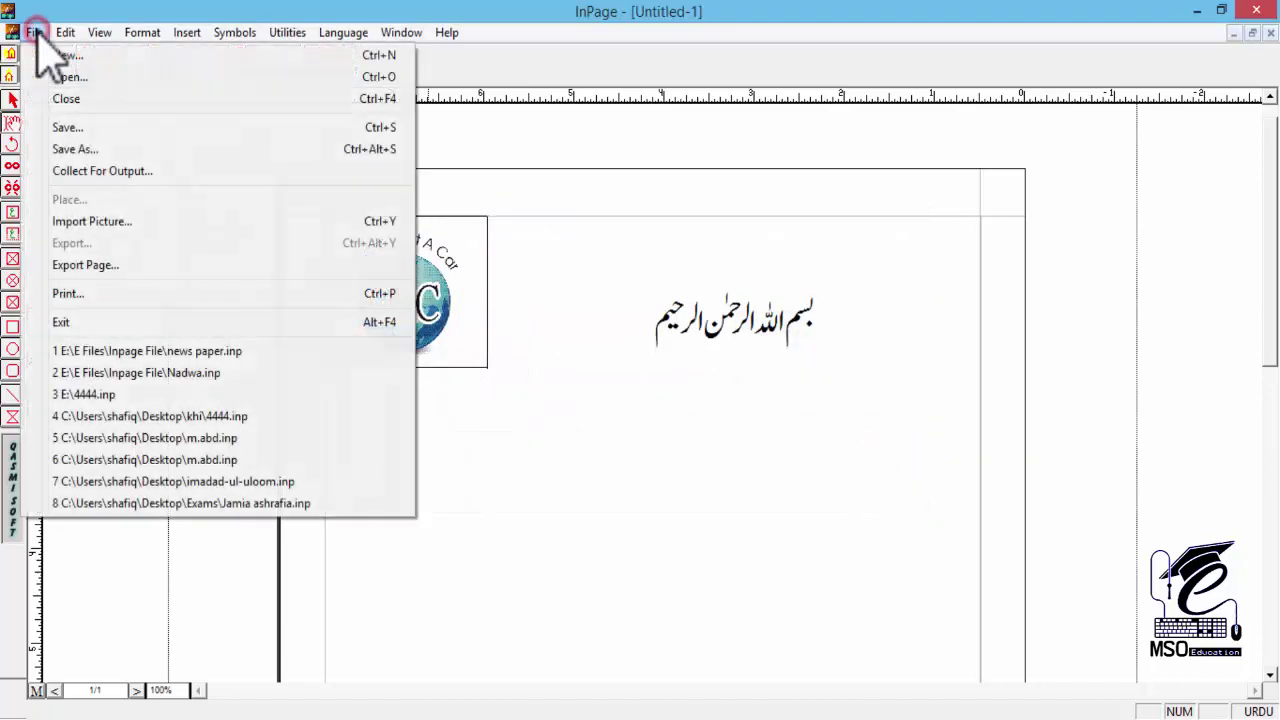
{"action": "left_click", "coordinate": [114, 174]}
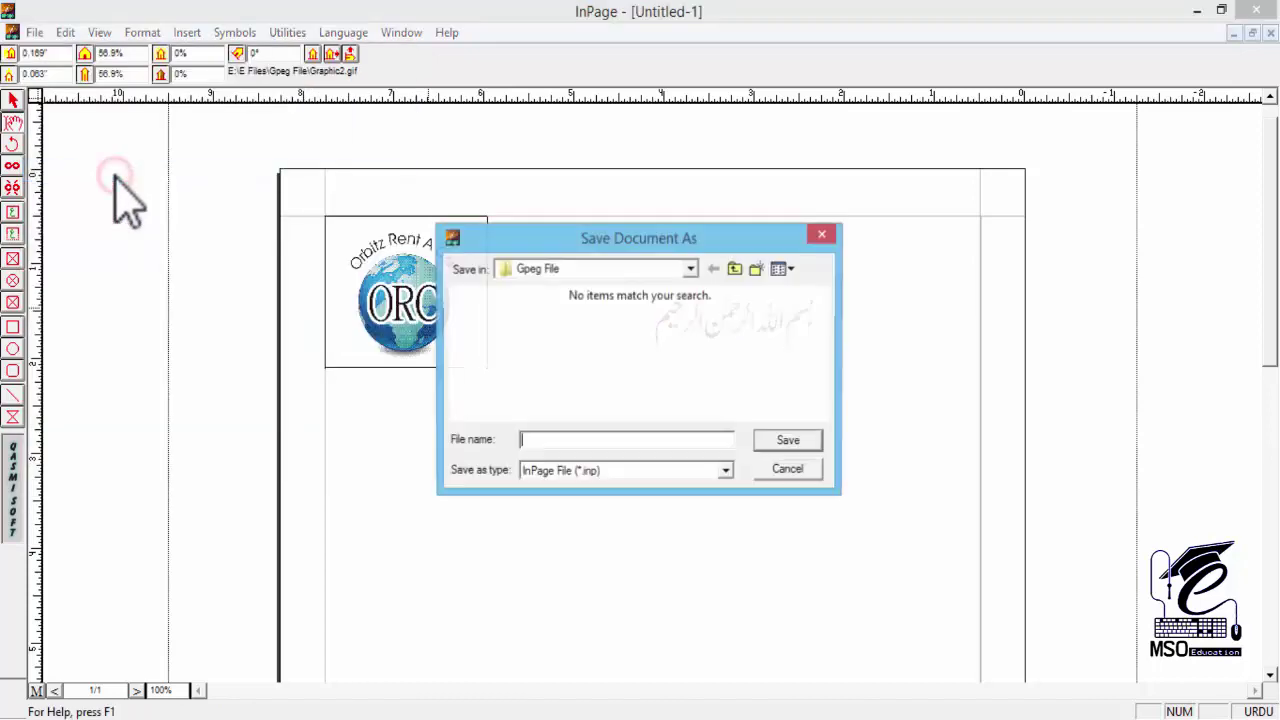
{"action": "left_click", "coordinate": [556, 270]}
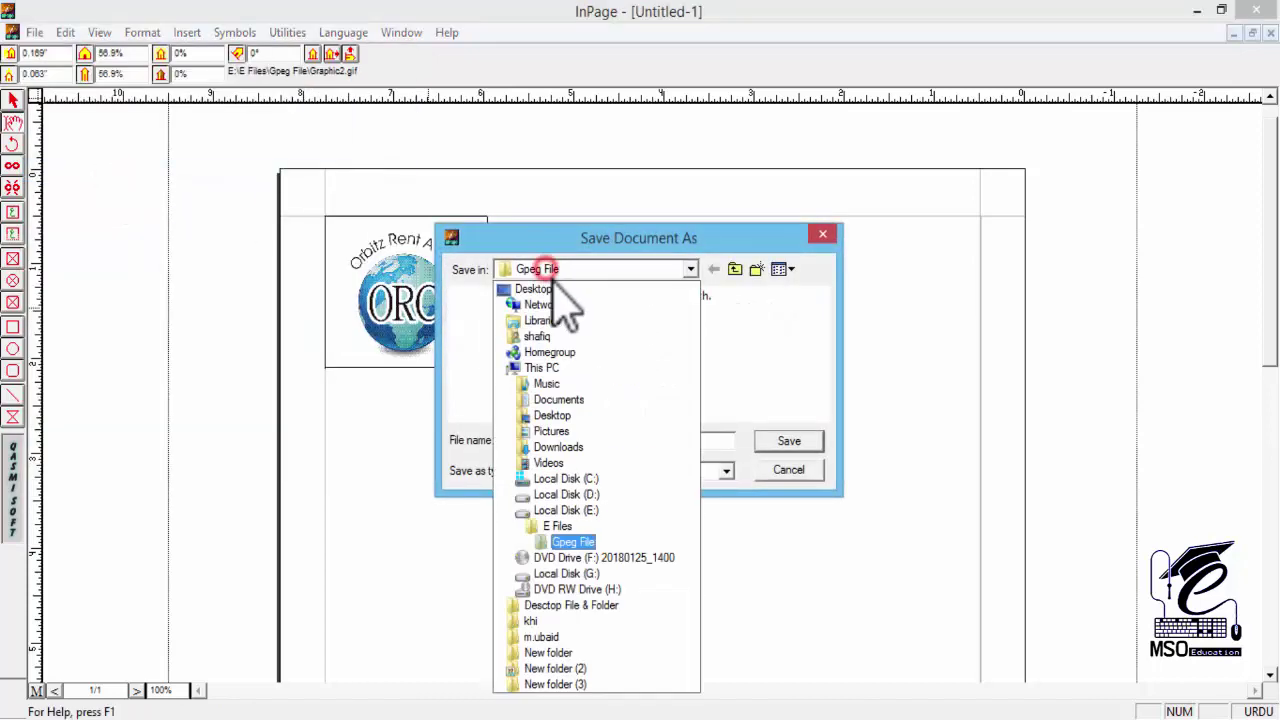
{"action": "left_click", "coordinate": [551, 511]}
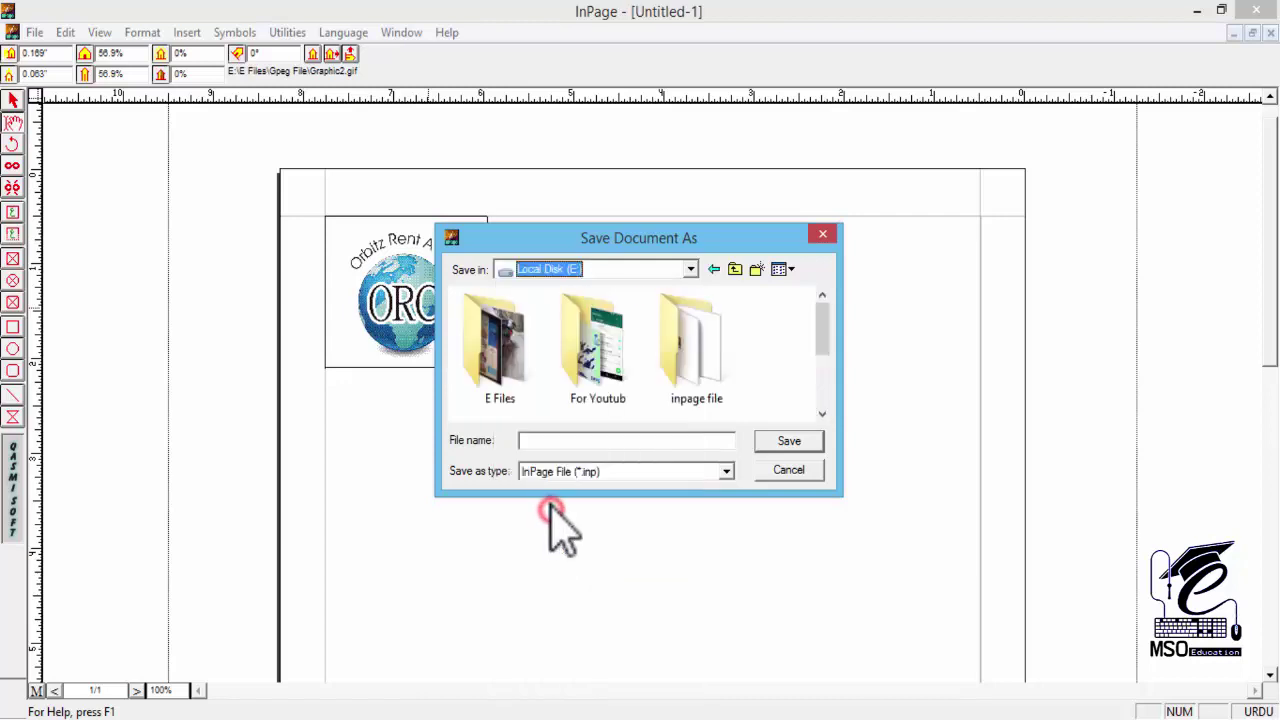
{"action": "left_click", "coordinate": [568, 345]}
{"action": "scroll", "coordinate": [565, 350], "scroll_direction": "down", "scroll_amount": 1}
{"action": "scroll", "coordinate": [565, 355], "scroll_direction": "down", "scroll_amount": 1}
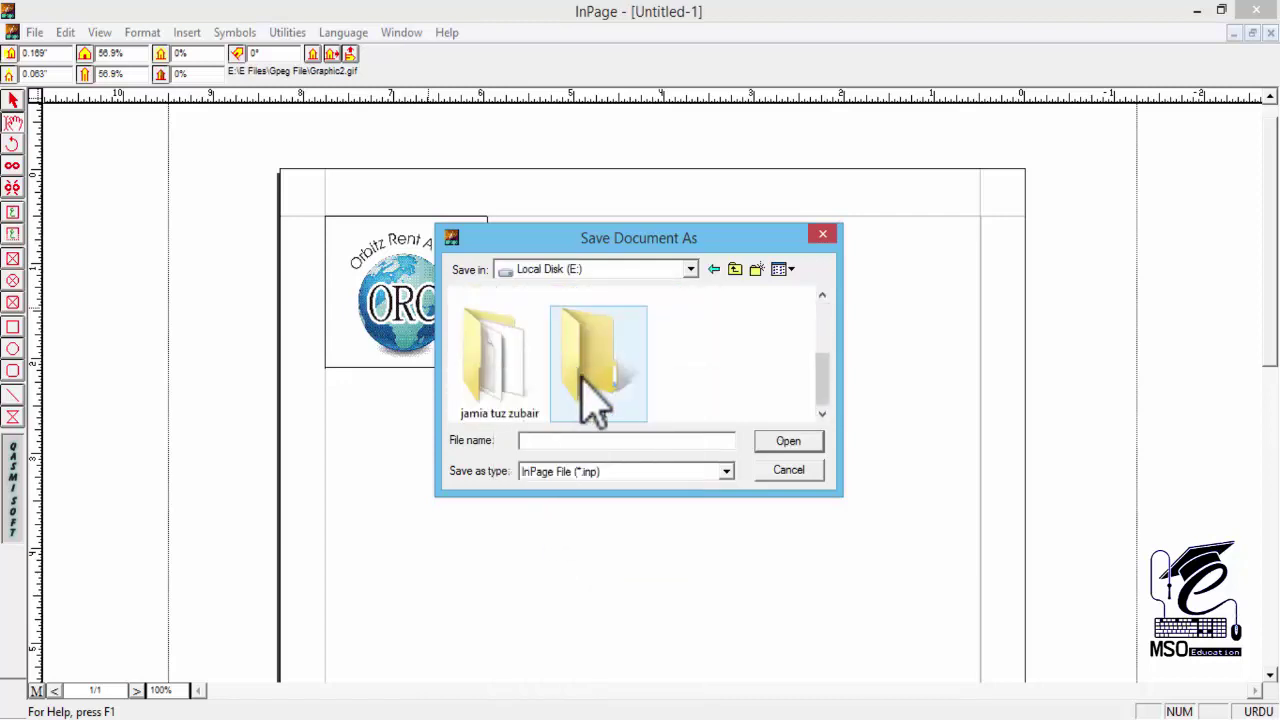
{"action": "double_click", "coordinate": [590, 380]}
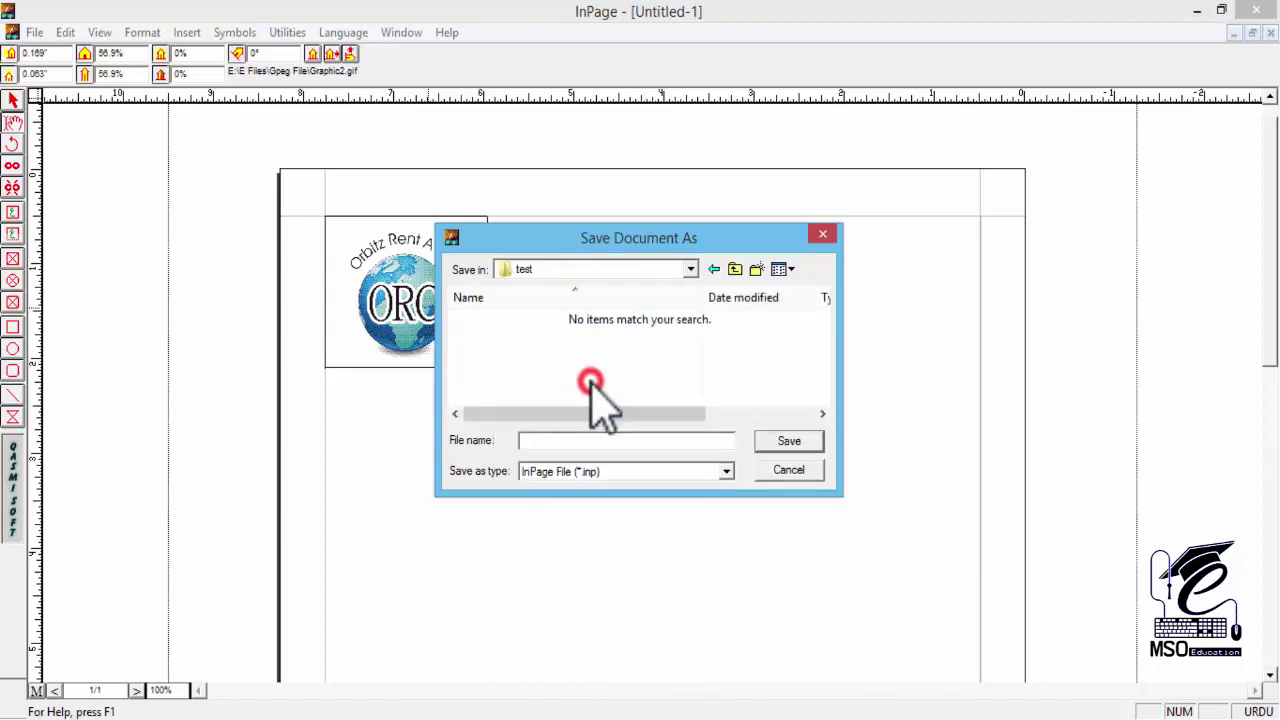
{"action": "left_click", "coordinate": [552, 441]}
{"action": "type", "text": "MSOE"}
{"action": "left_click", "coordinate": [785, 443]}
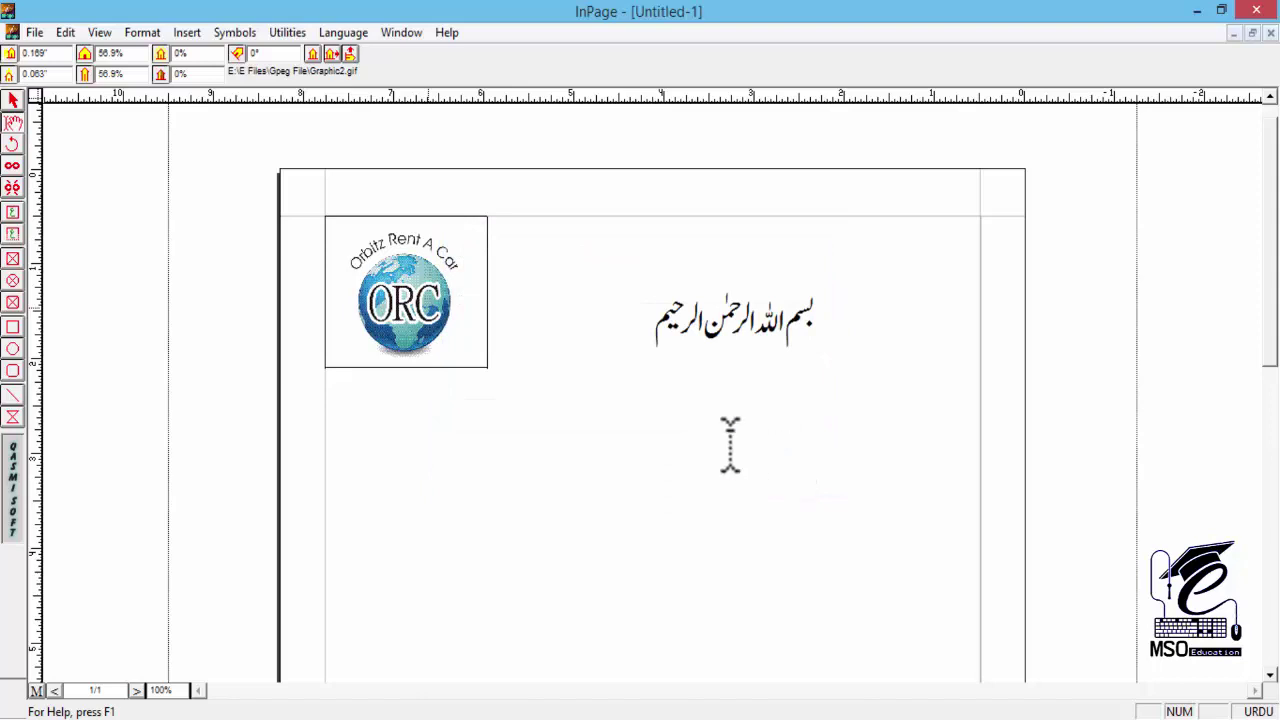
{"action": "left_click", "coordinate": [34, 32]}
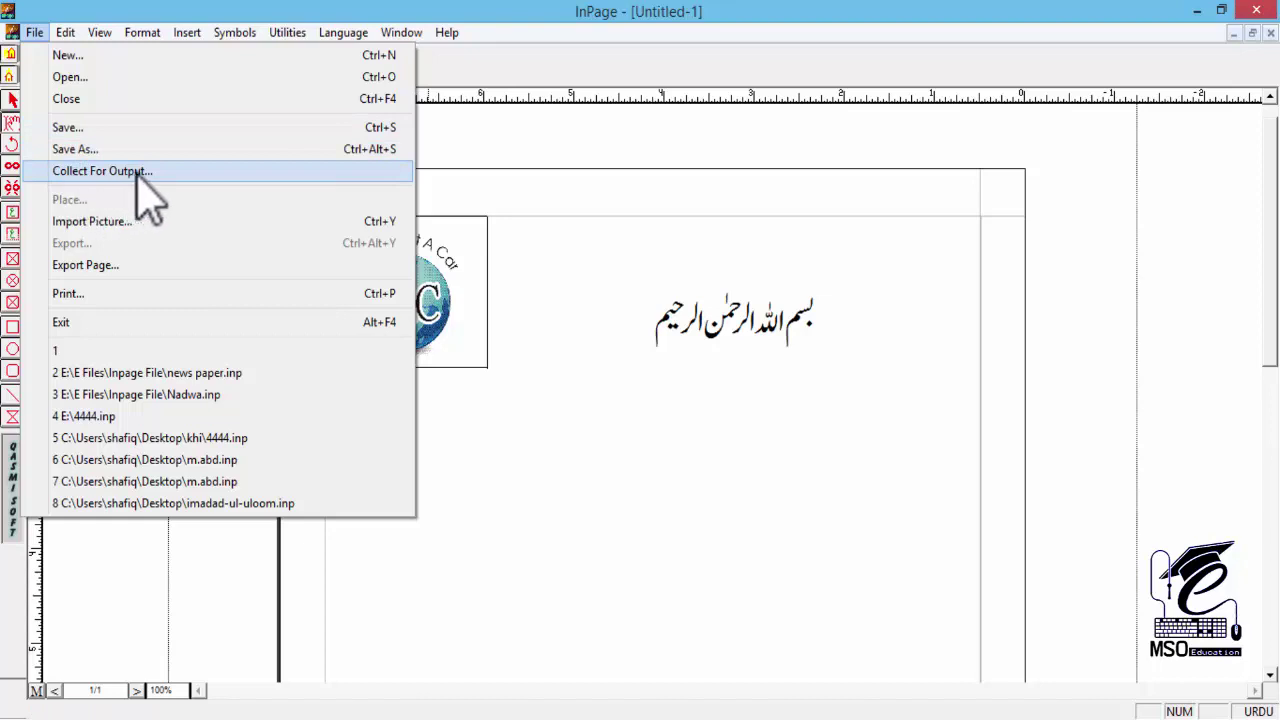
{"action": "left_click", "coordinate": [752, 315]}
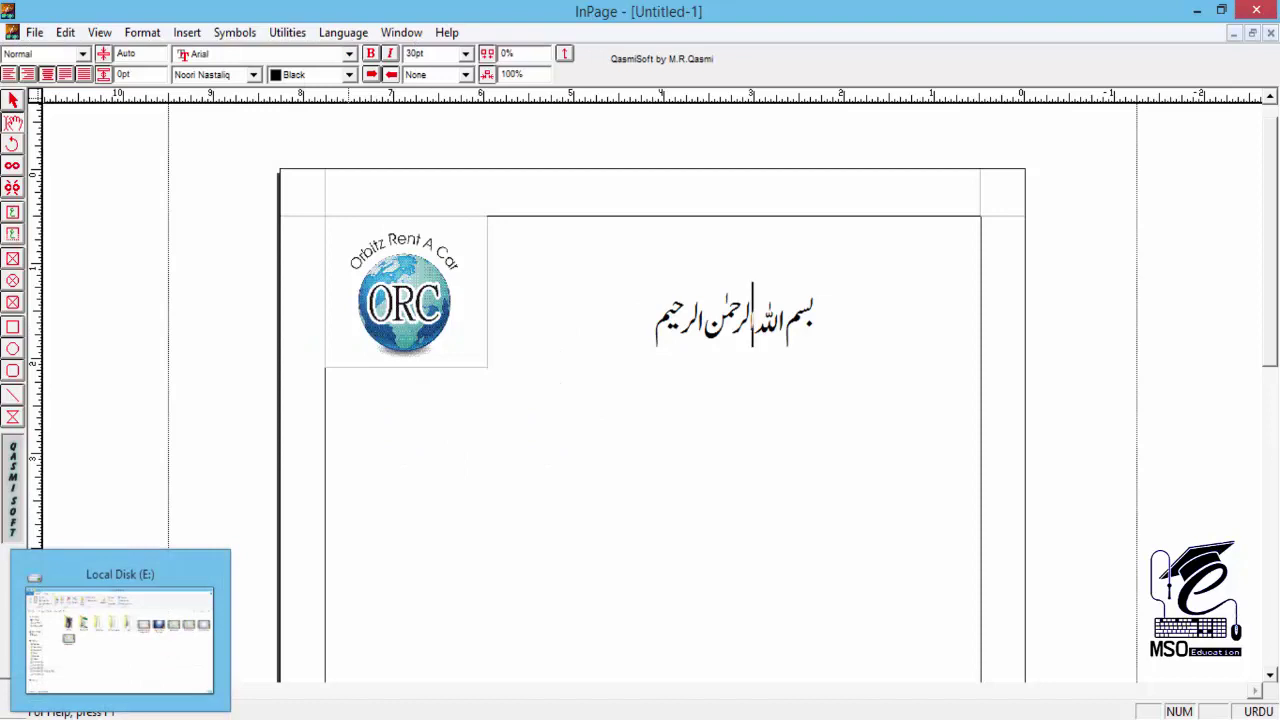
Step: Switch to File Explorer and examine the collected files in the test folder on Local Disk (E:)
{"action": "left_click", "coordinate": [120, 719]}
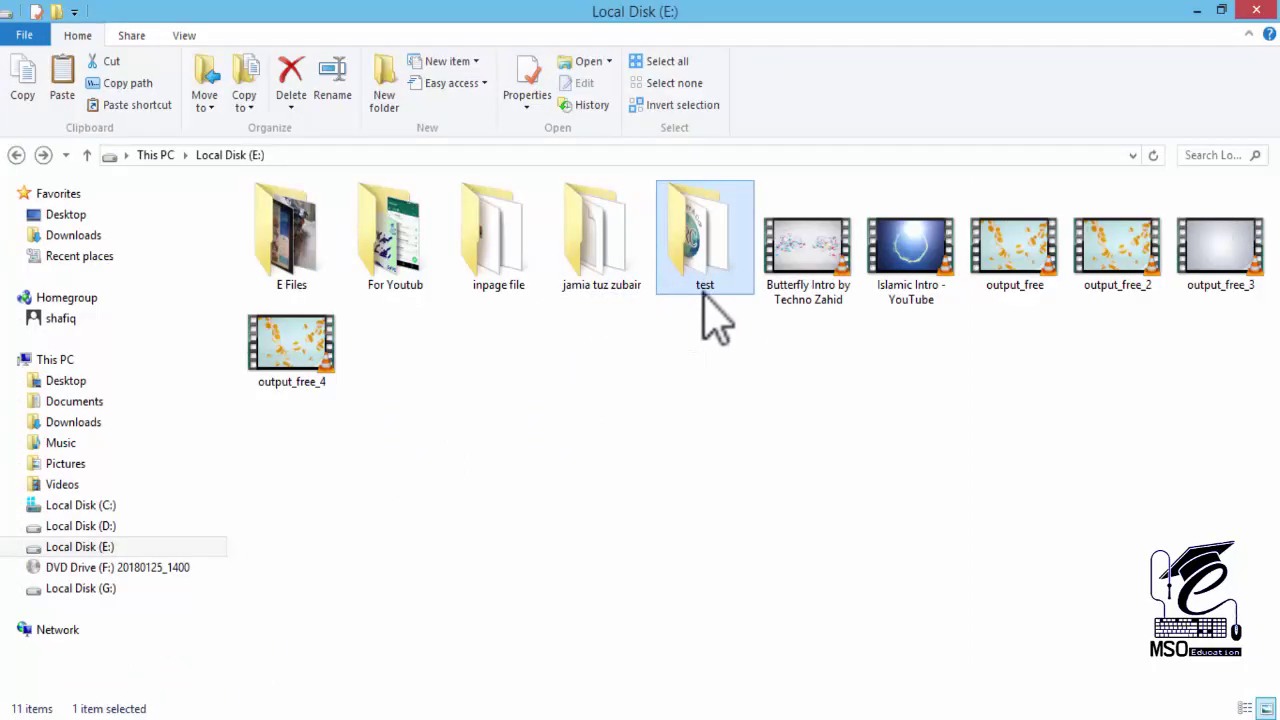
{"action": "left_click", "coordinate": [707, 250]}
{"action": "double_click", "coordinate": [707, 250]}
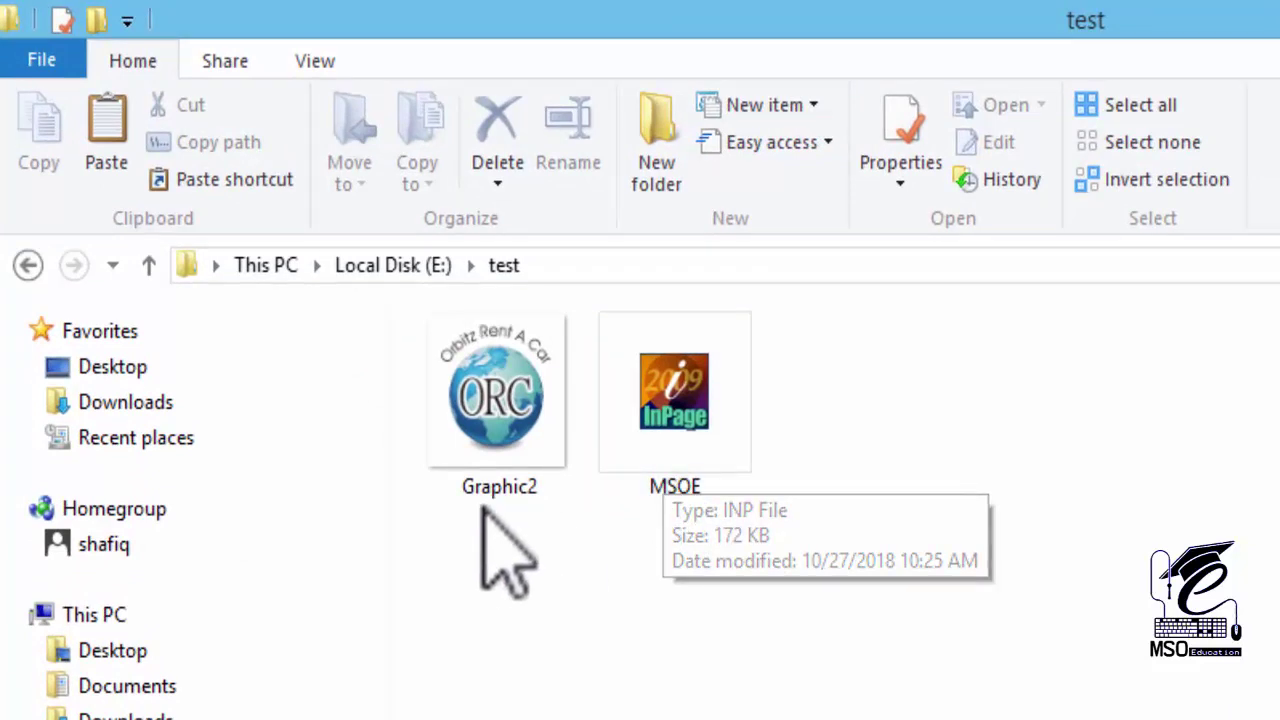
{"action": "left_click_drag", "start_coordinate": [562, 624], "coordinate": [434, 357]}
{"action": "left_click", "coordinate": [540, 638]}
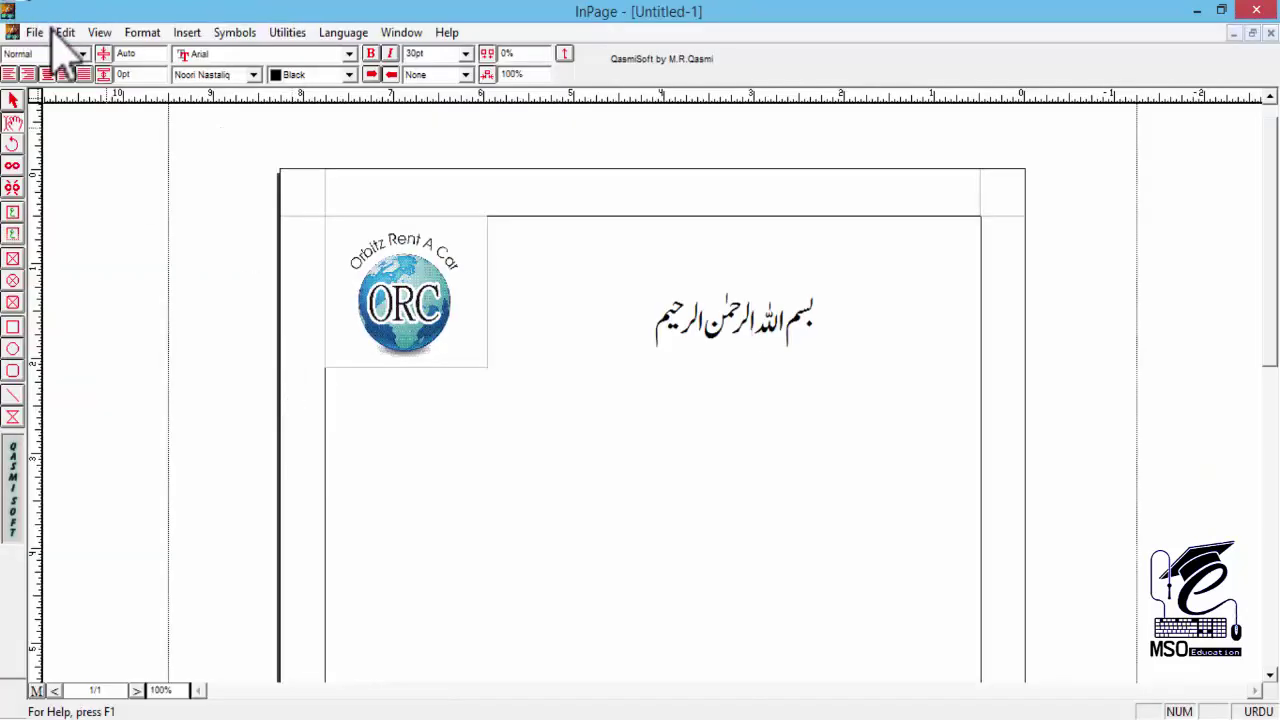
{"action": "left_click", "coordinate": [62, 33]}
{"action": "mouse_move", "coordinate": [36, 32]}
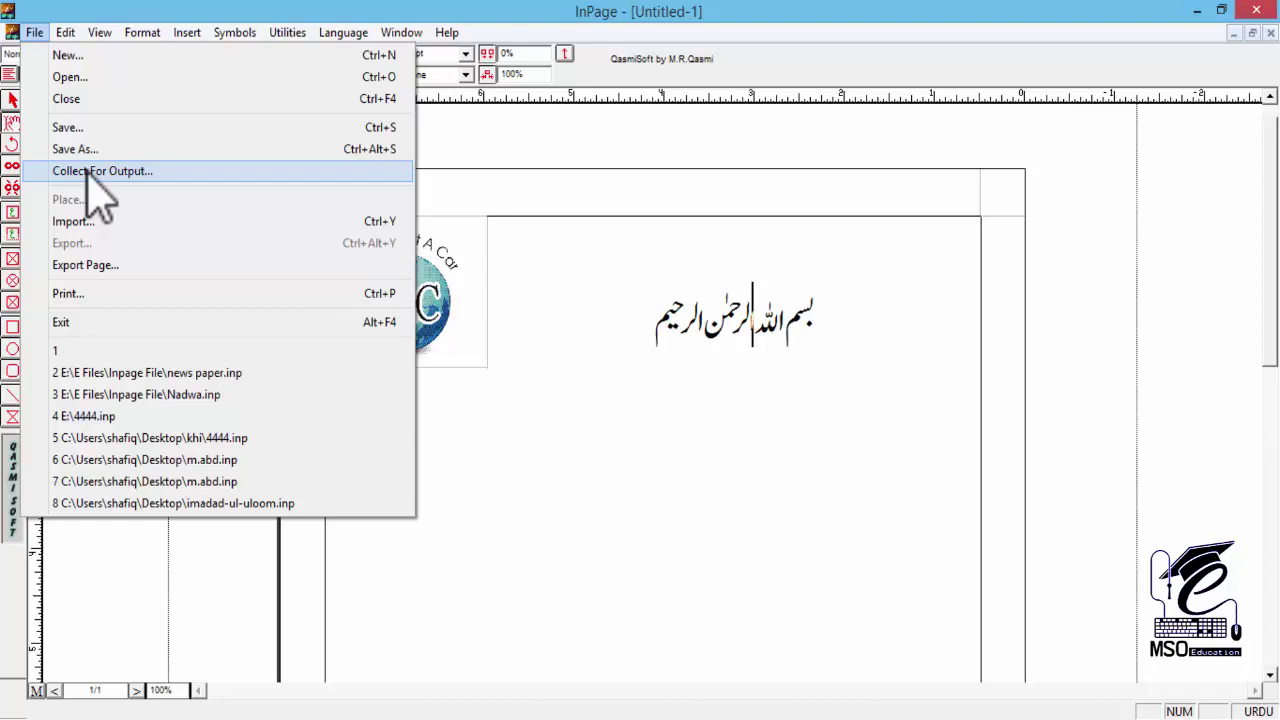
{"action": "left_click", "coordinate": [554, 322]}
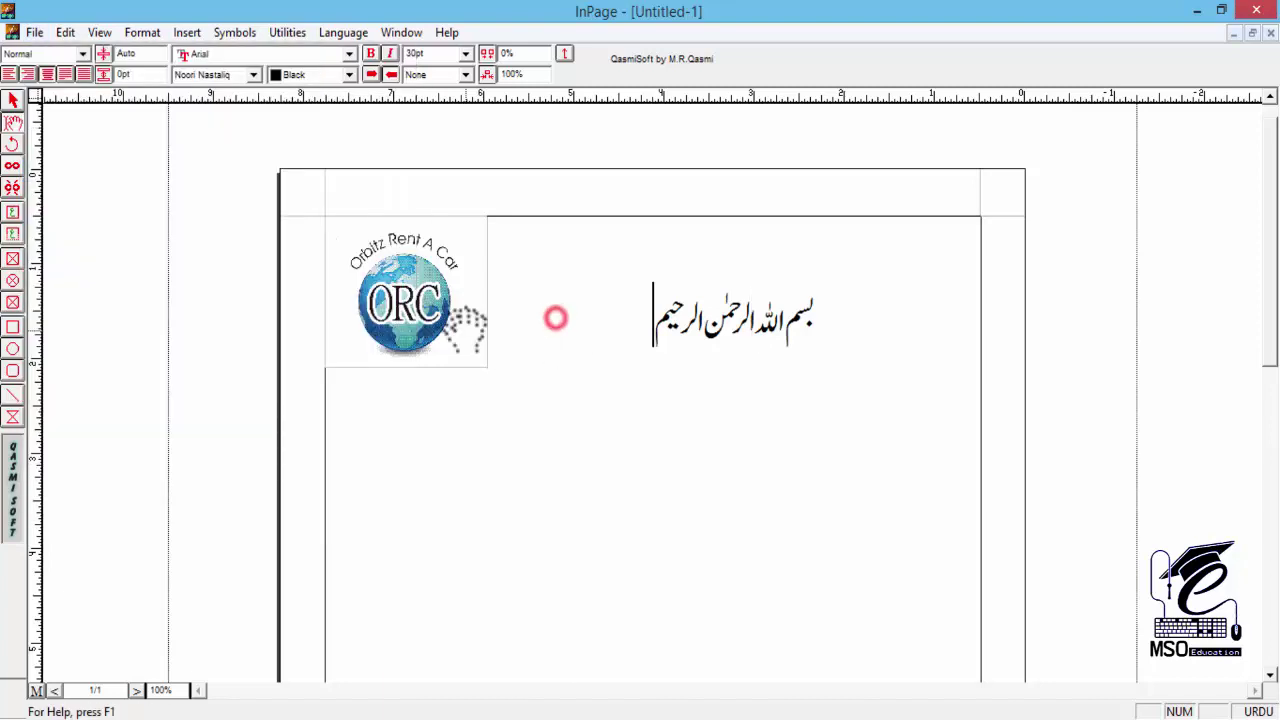